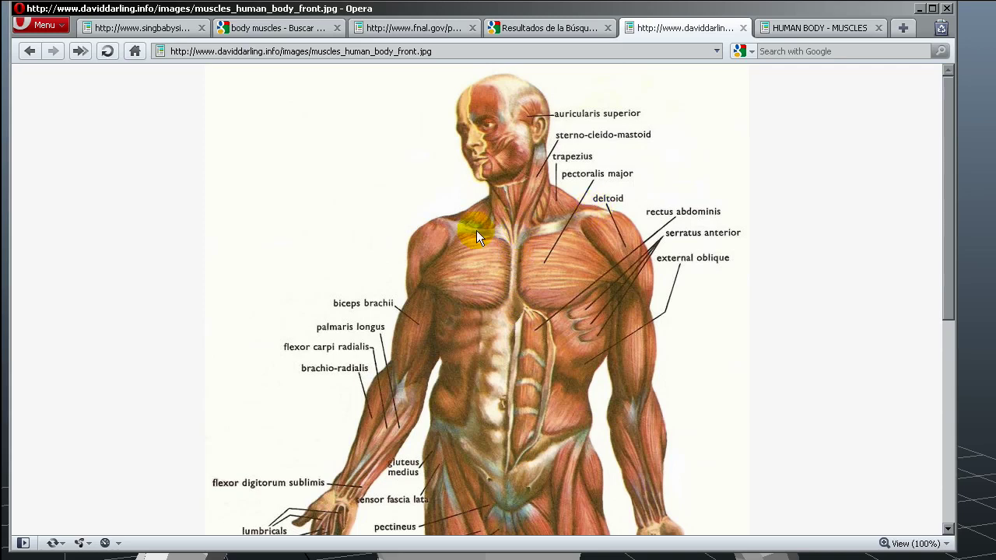
- Examine the human back-muscle reference diagram and compare it with the neck, shoulders and chest of the character's torso model
click(797, 30)
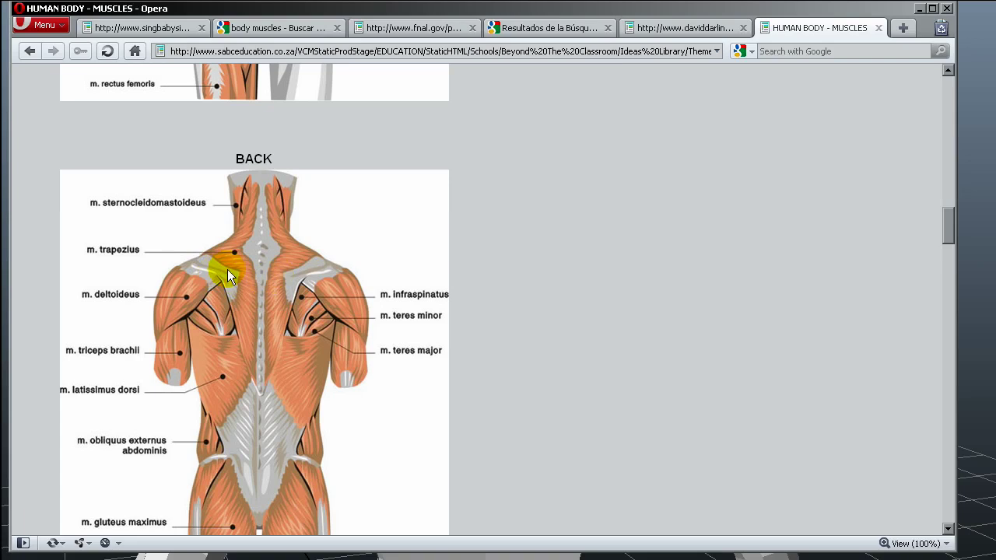
mouse_move(666, 19)
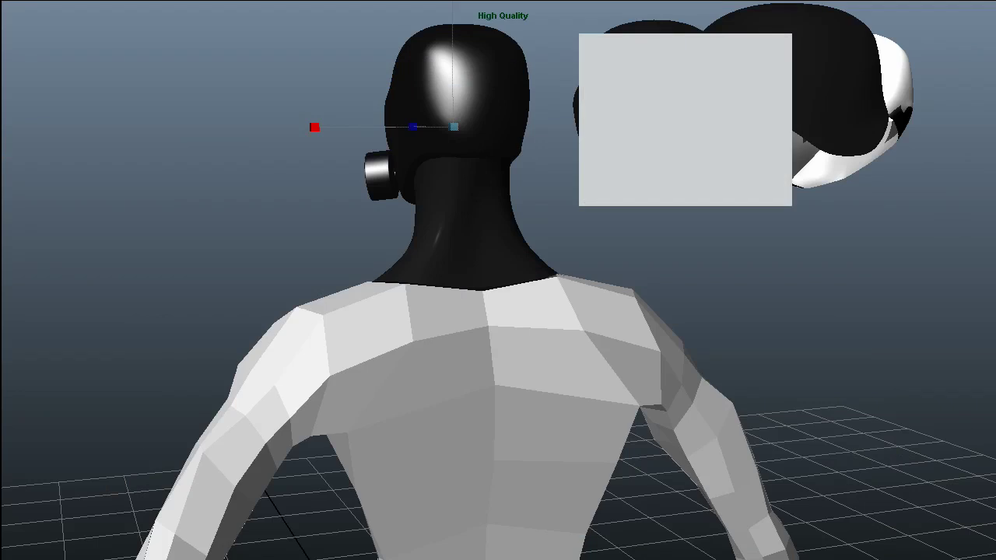
alt+drag(452, 372, 478, 340)
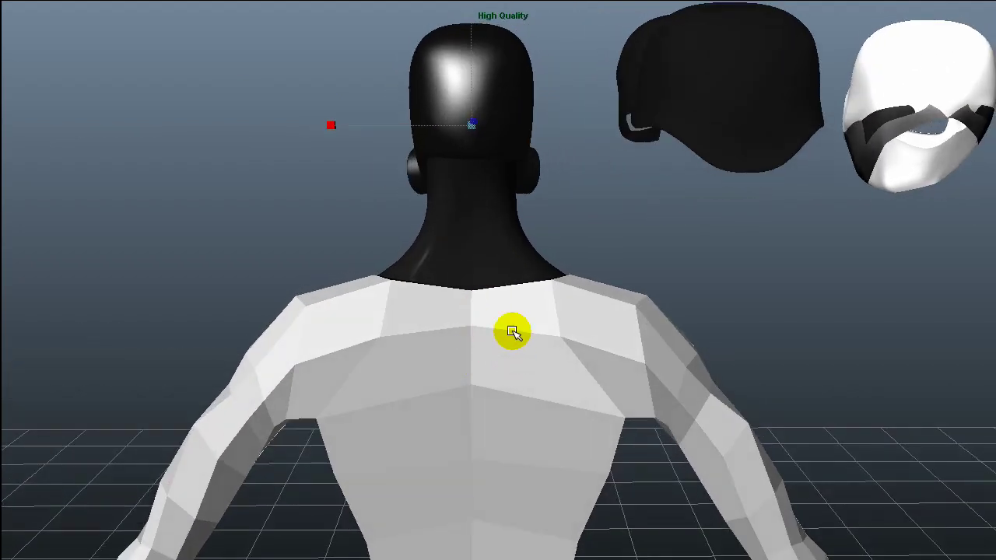
alt+right_drag(512, 331, 495, 424)
alt+right_drag(487, 369, 466, 442)
alt+right_drag(455, 351, 434, 449)
alt+drag(411, 377, 736, 382)
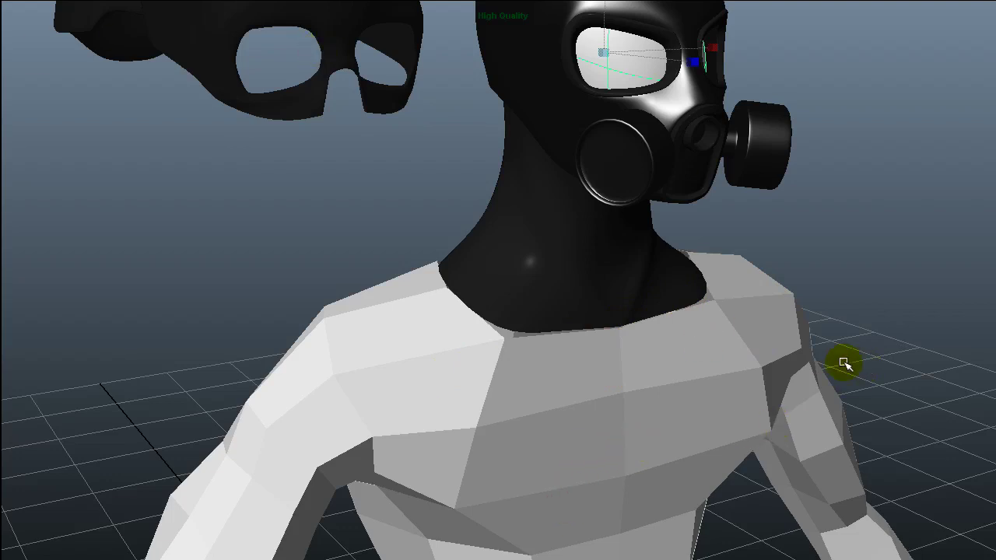
alt+drag(638, 500, 600, 502)
- Cut a vertical edge line beside the chest's center line, from the neck opening down to the lower chest edge
key(g)
alt+drag(641, 358, 623, 326)
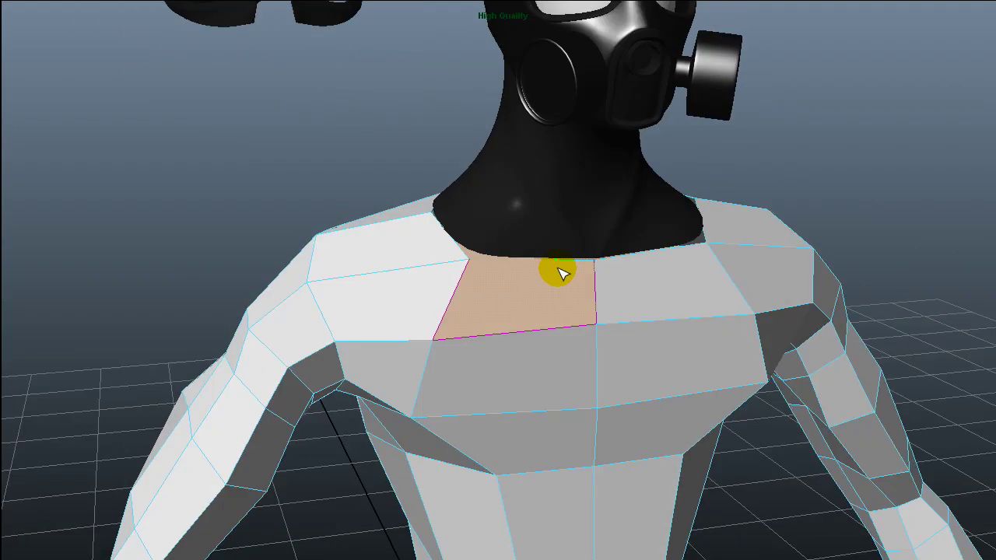
click(580, 260)
click(582, 325)
alt+drag(628, 438, 527, 309)
click(563, 430)
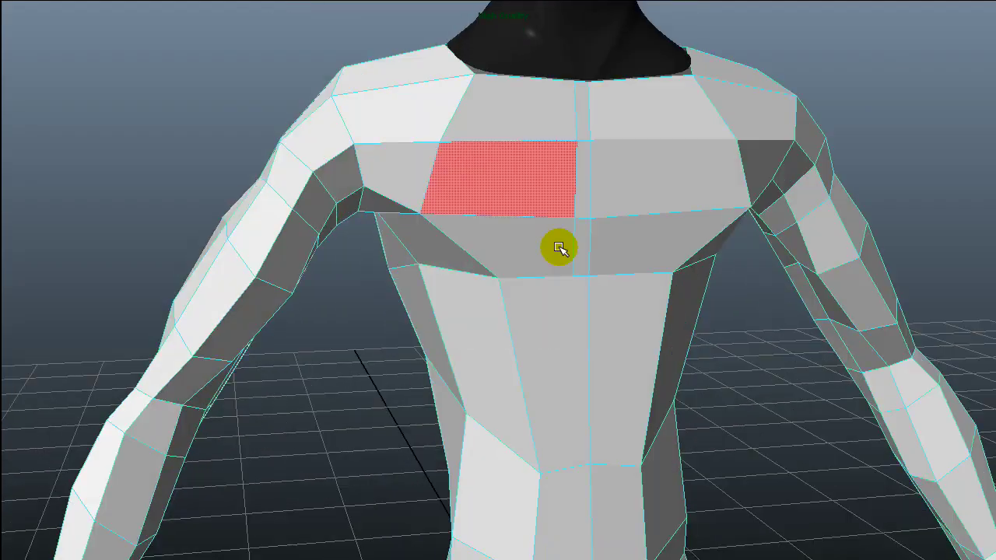
- Cut an edge line from the lower chest's center vertex outward and down the side of the abdomen to the waist
key(g)
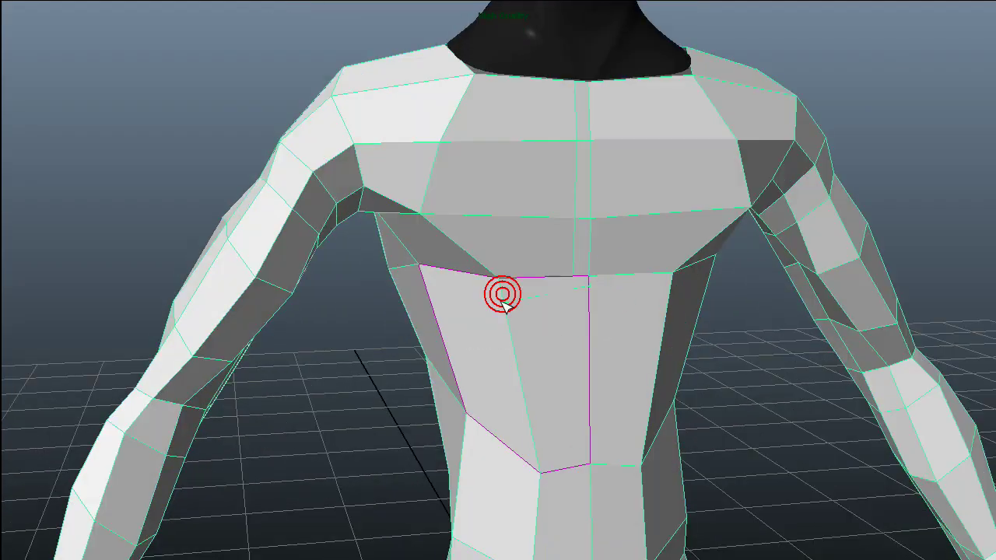
scroll(507, 294, down, 2)
alt+drag(527, 296, 527, 329)
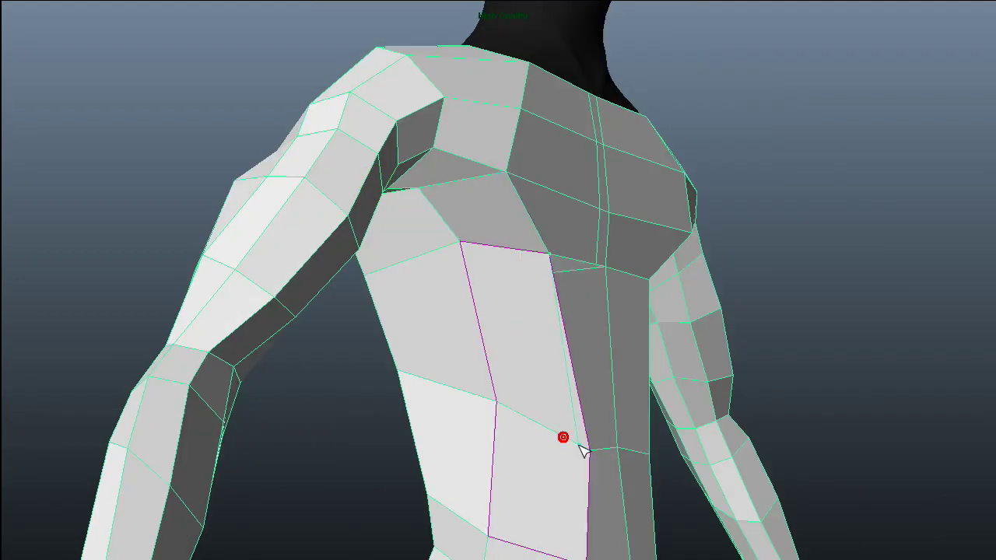
alt+drag(571, 442, 654, 534)
alt+right_drag(653, 533, 568, 542)
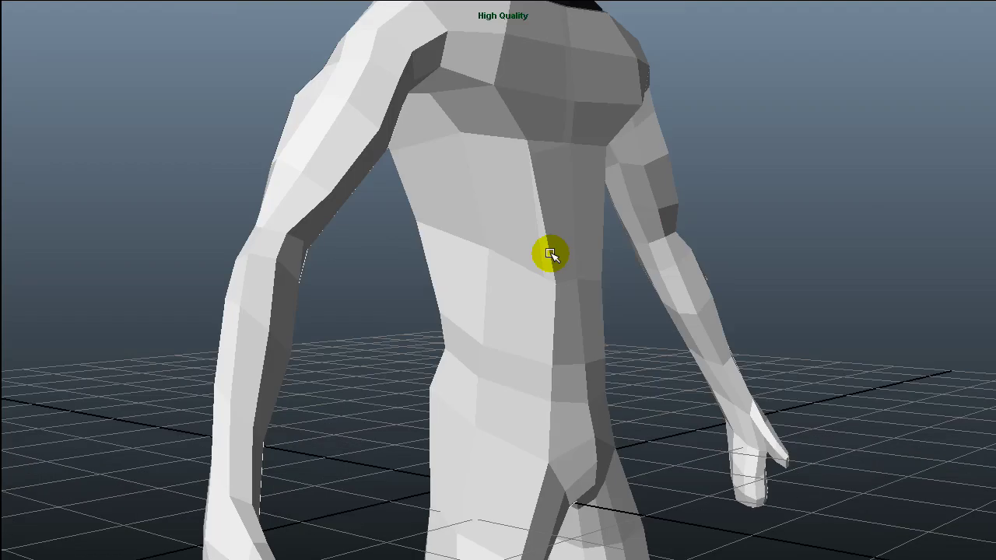
alt+drag(550, 253, 472, 340)
click(484, 322)
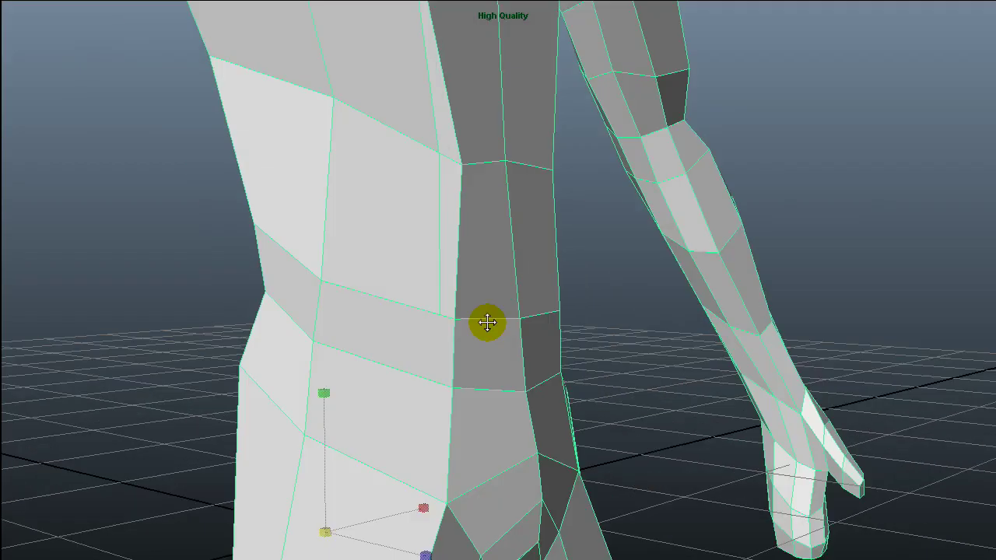
alt+right_drag(451, 442, 505, 441)
alt+drag(505, 441, 638, 396)
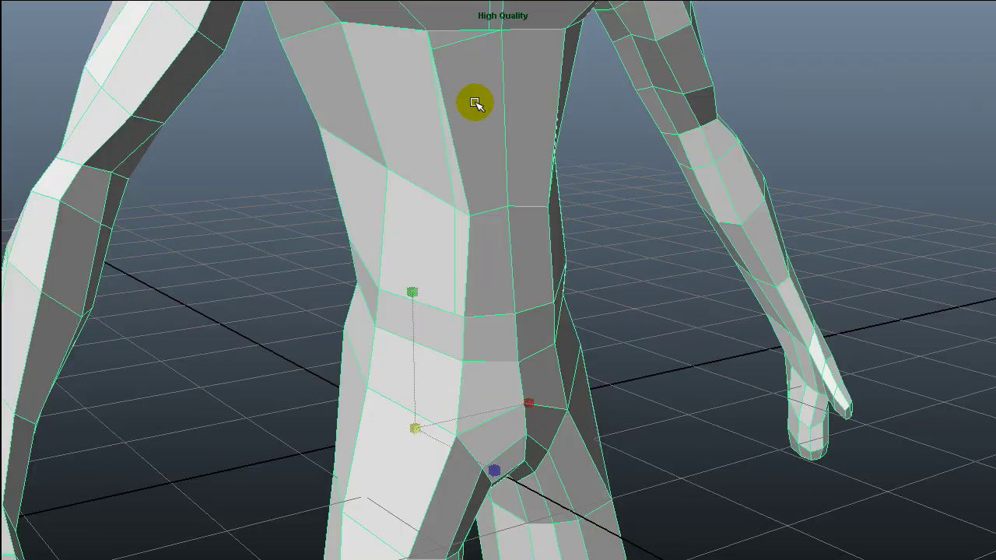
- Reposition the vertices where the new cuts meet the lower chest edge
alt+middle_drag(474, 104, 487, 148)
right_drag(487, 149, 423, 148)
click(421, 104)
alt+drag(474, 213, 434, 250)
alt+right_drag(433, 250, 482, 318)
click(482, 318)
drag(485, 247, 484, 237)
alt+drag(485, 237, 536, 402)
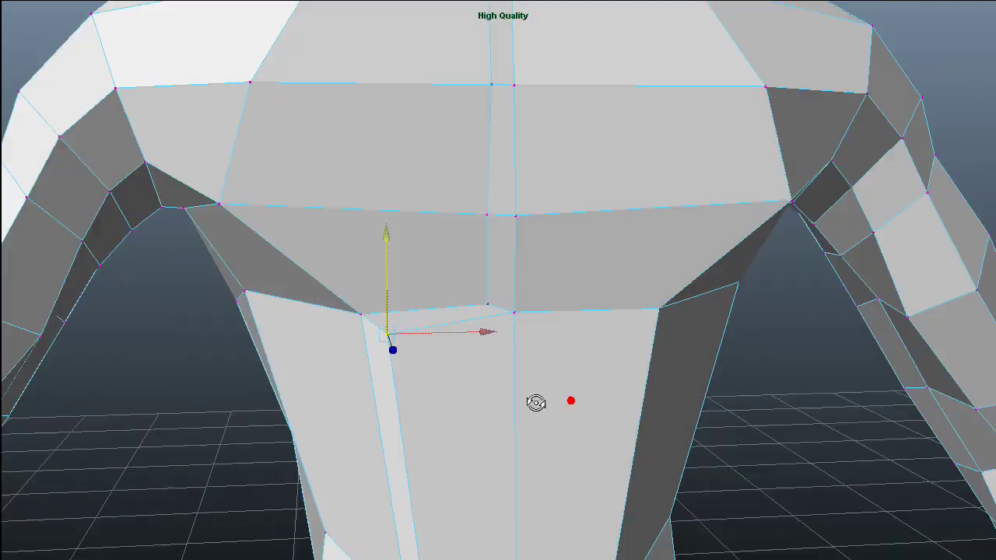
click(514, 324)
drag(515, 283, 516, 290)
- Select the column of front chest faces between the new vertical cut and the shoulder side
alt+drag(480, 411, 458, 381)
alt+drag(493, 231, 581, 335)
right_drag(568, 267, 569, 418)
alt+drag(568, 418, 558, 319)
scroll(557, 318, up, 4)
alt+right_drag(325, 278, 522, 433)
alt+drag(522, 433, 416, 363)
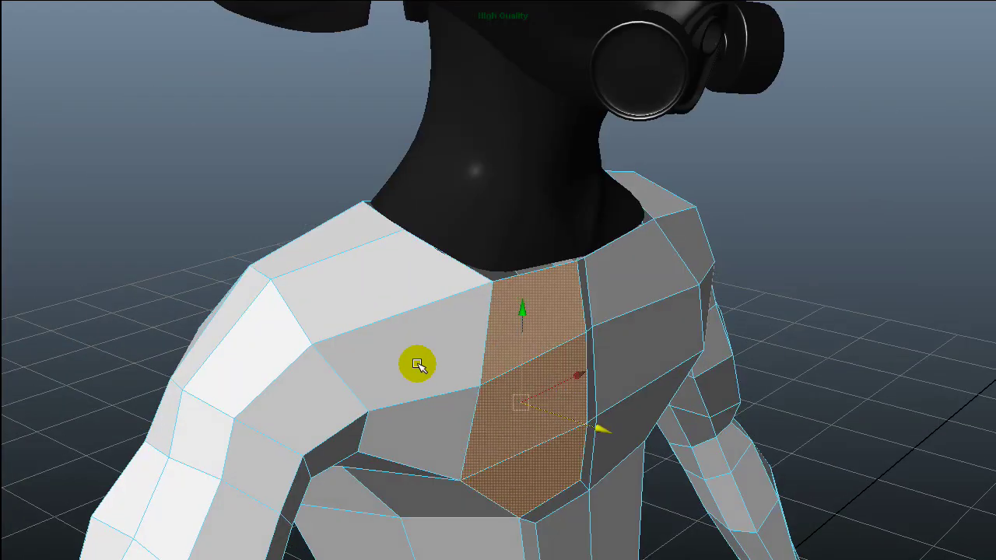
- Cut an edge line from the upper chest across the front of the shoulder toward the arm
alt+drag(567, 482, 515, 351)
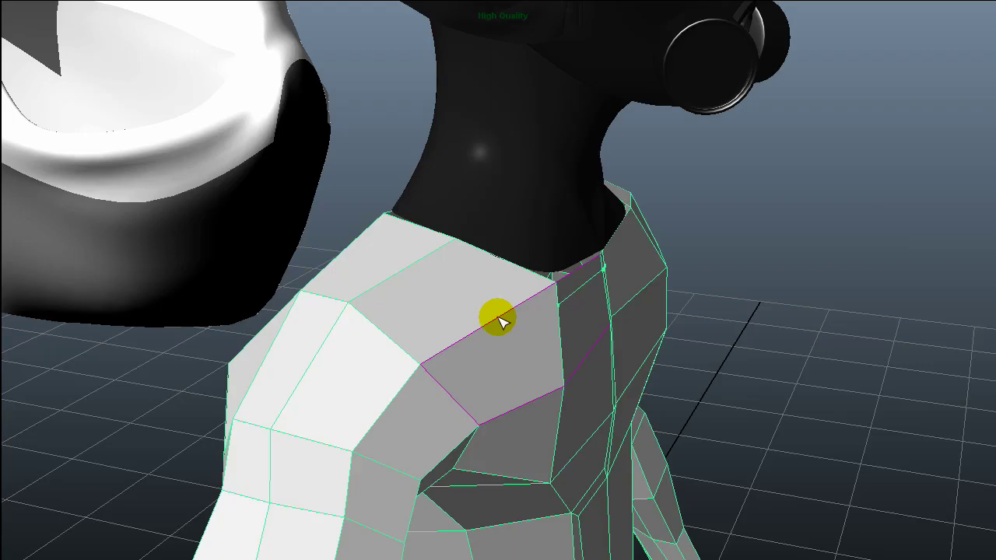
alt+drag(502, 318, 537, 345)
key(Return)
click(518, 281)
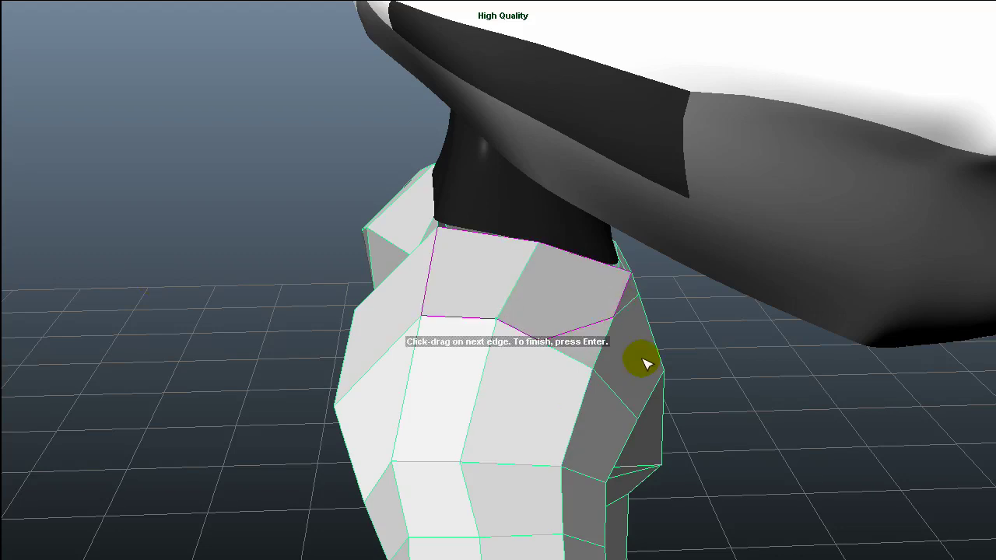
alt+drag(640, 358, 487, 322)
click(491, 334)
key(Return)
- Cut a diagonal edge line from the shoulder across the upper back, ending at the spine vertex
alt+drag(535, 345, 739, 423)
click(813, 439)
click(679, 471)
alt+drag(680, 471, 838, 436)
click(956, 225)
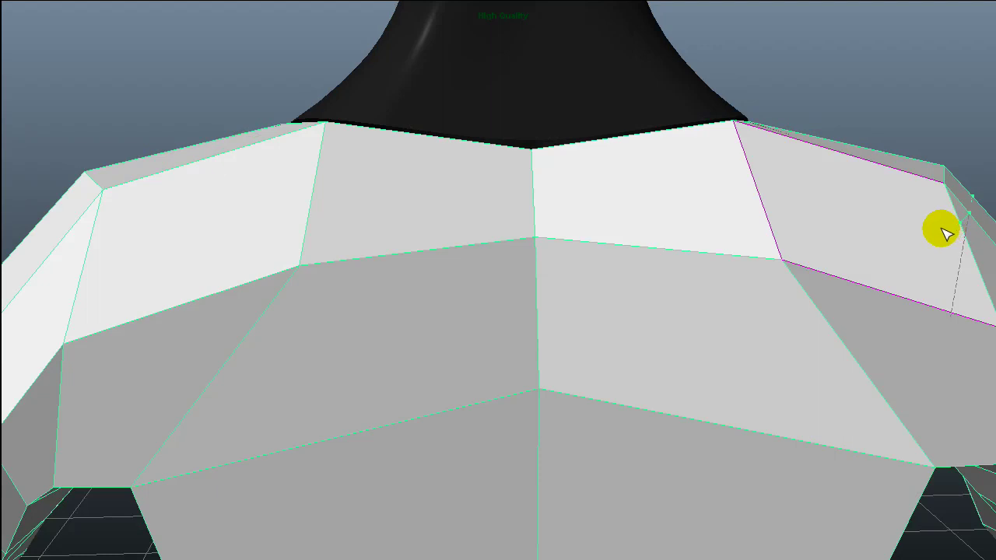
click(844, 278)
click(811, 298)
click(539, 388)
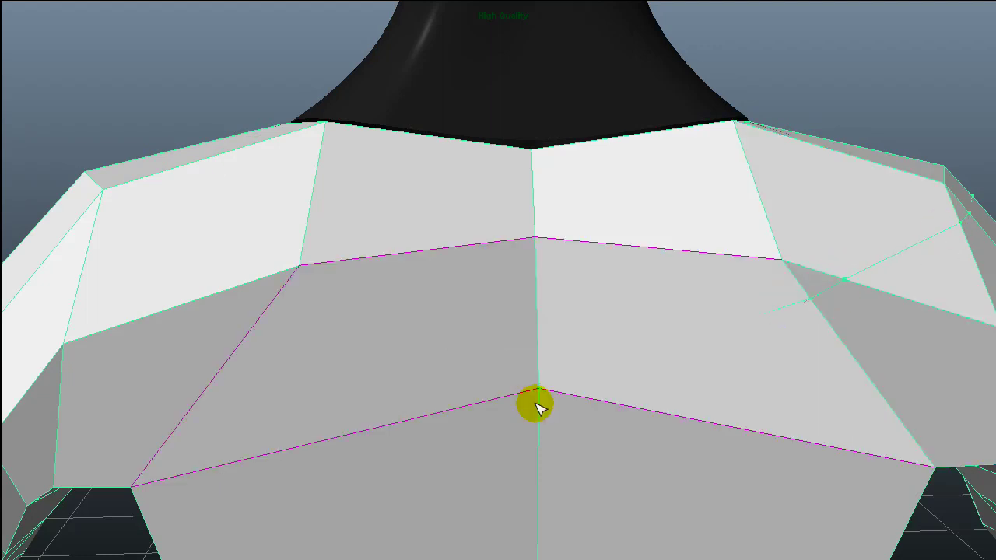
key(Return)
- Cut a second edge line above the first diagonal, running between the spine and the shoulder corner
alt+drag(542, 387, 650, 392)
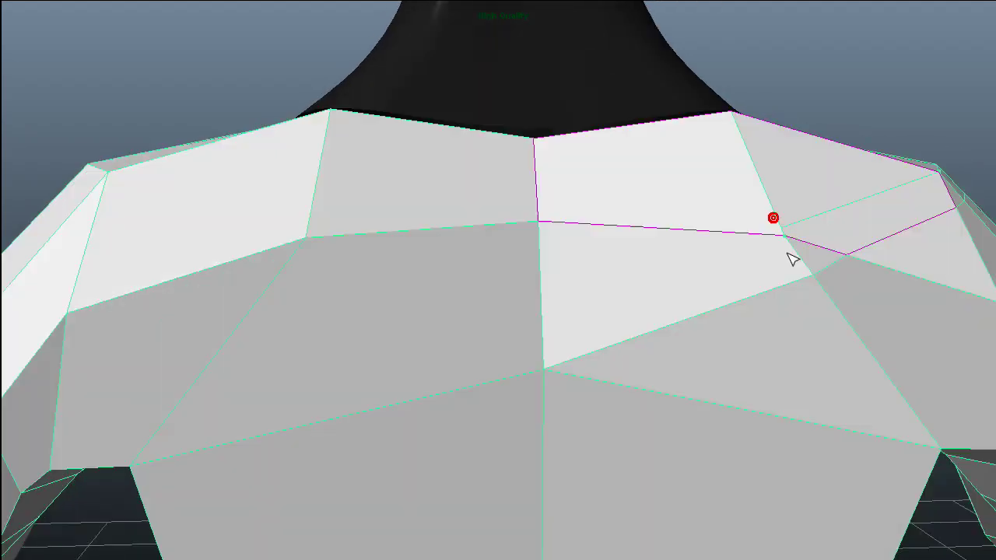
key(Return)
click(610, 342)
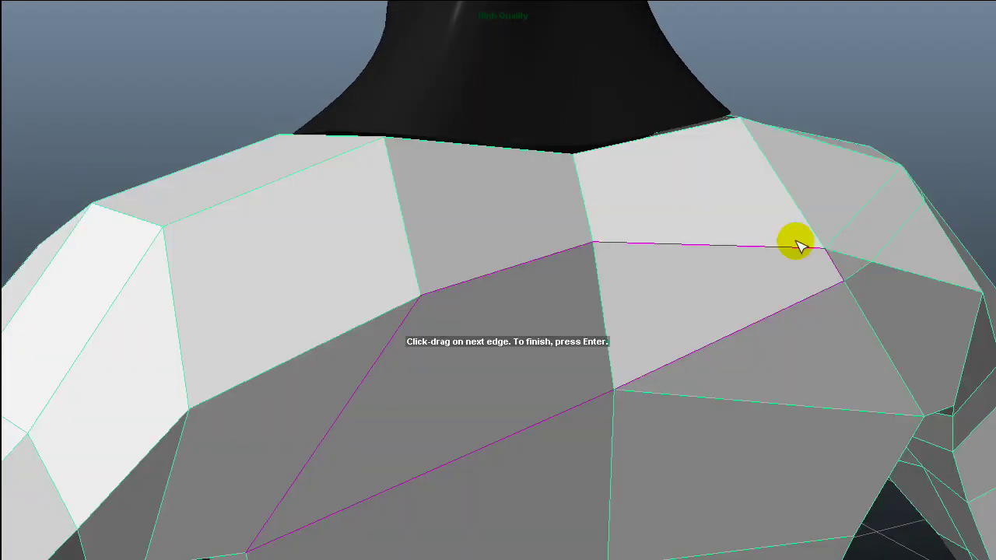
click(822, 249)
key(Return)
- Cut an edge line beside the spine from the neck opening down the back, ending at a lower spine vertex
alt+drag(805, 276, 605, 148)
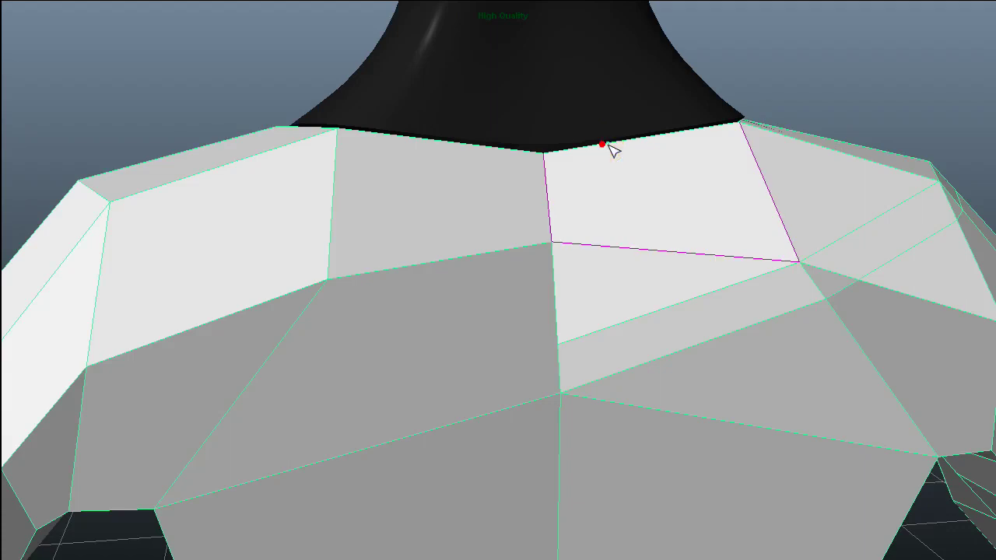
alt+middle_drag(668, 489, 653, 413)
alt+right_drag(653, 413, 584, 256)
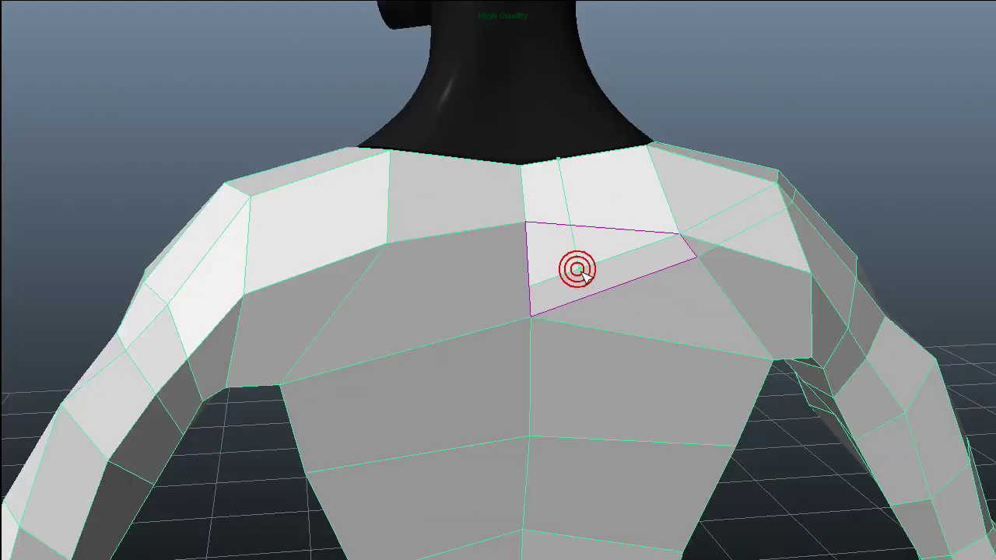
click(578, 269)
click(590, 296)
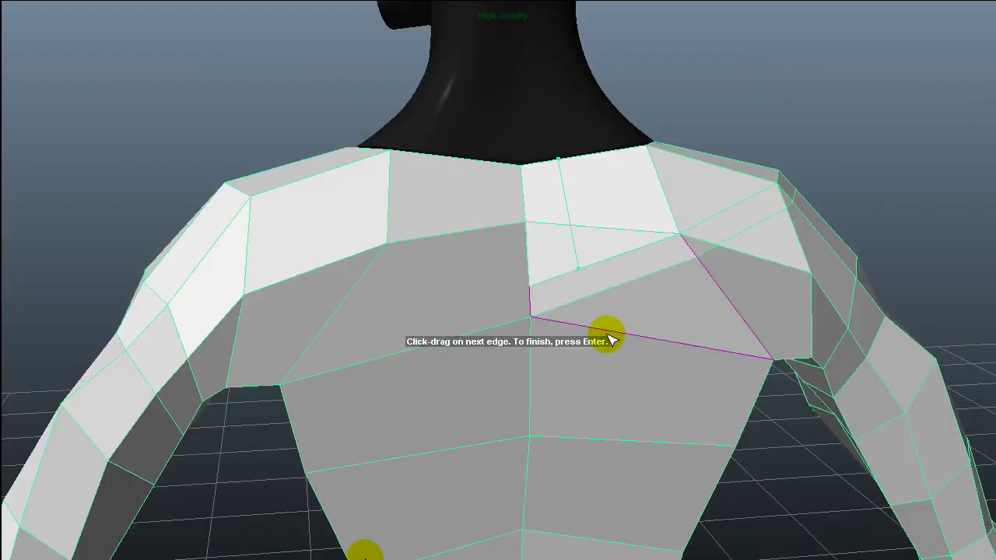
click(604, 331)
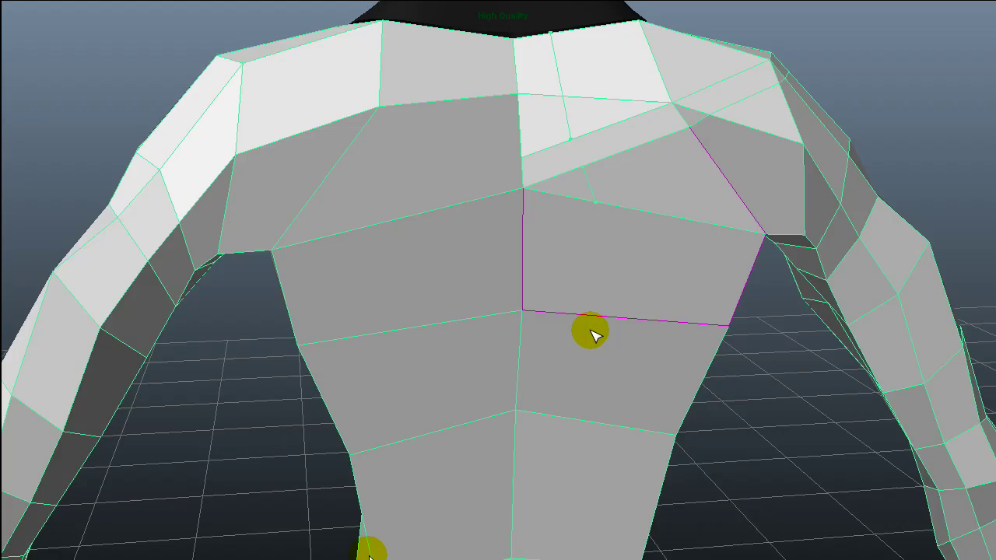
click(553, 313)
click(516, 409)
key(Return)
- Try cutting an edge from the shoulder-blade vertex down to the horizontal edge of the mid-back
alt+right_drag(562, 379, 544, 378)
alt+drag(544, 378, 409, 376)
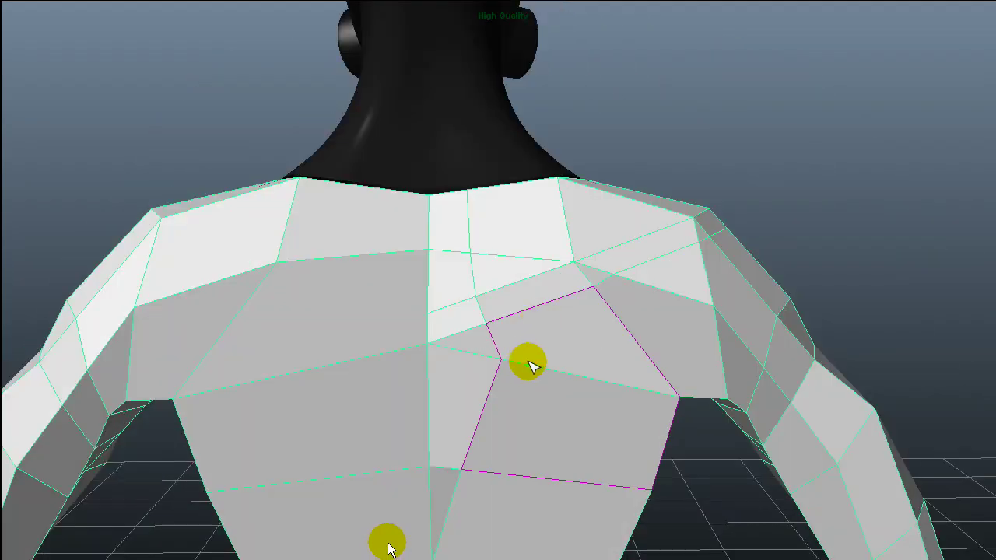
click(588, 287)
key(Return)
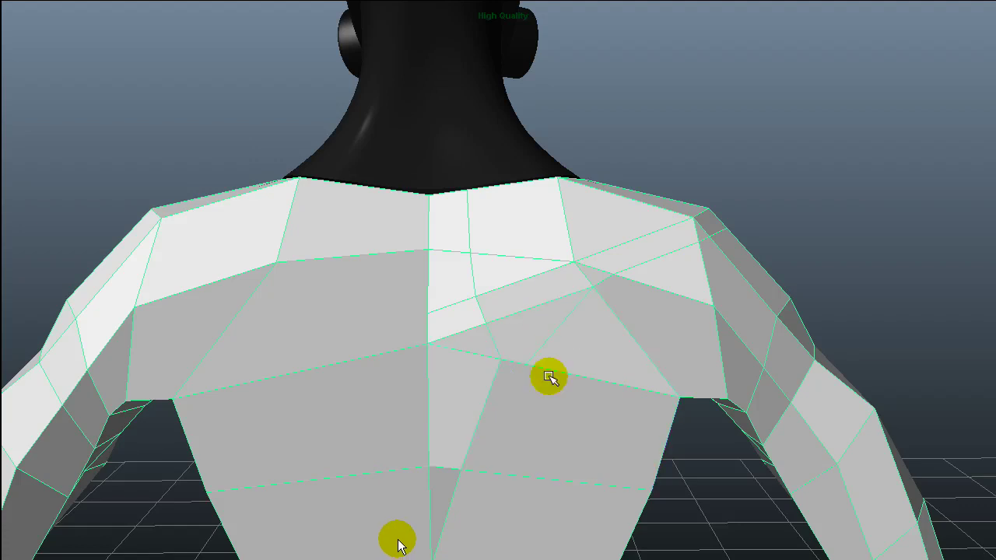
- Cut another edge line from the shoulder blade over the shoulder to the front of the chest
click(604, 302)
click(633, 282)
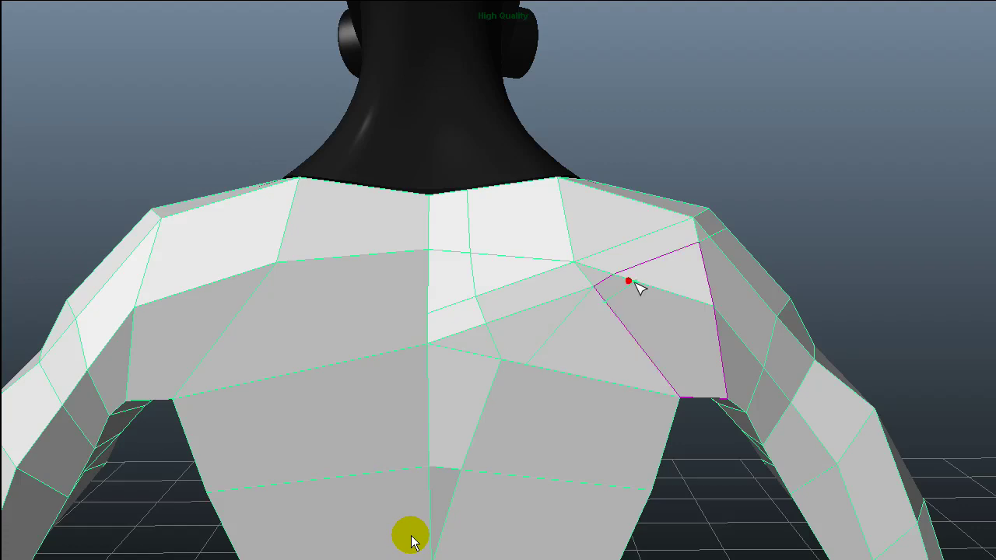
alt+drag(749, 329, 393, 283)
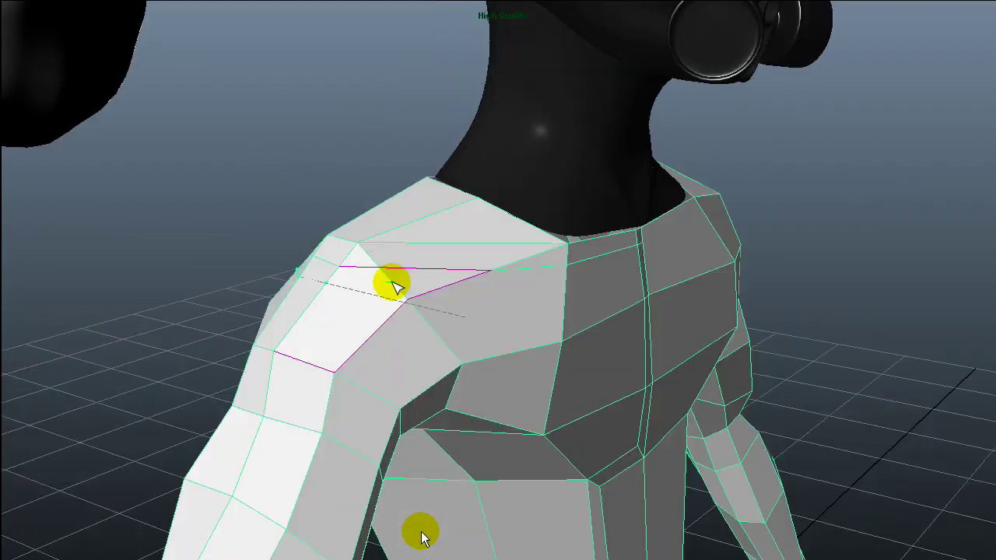
click(465, 280)
click(567, 277)
alt+drag(567, 278, 453, 272)
click(589, 267)
click(606, 258)
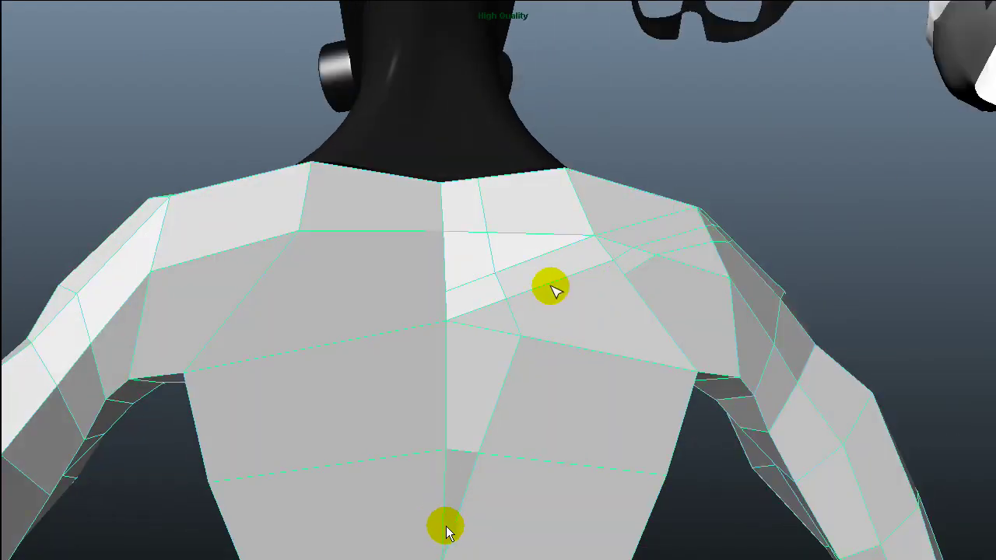
- Cut an edge line from the lower back edge up through the shoulder-blade area to the trapezius line
click(492, 456)
drag(574, 349, 547, 342)
click(563, 280)
key(Return)
- Delete the surplus edges that cross the shoulder cap on the back side
alt+drag(479, 471, 482, 538)
key(g)
alt+right_drag(483, 537, 721, 327)
alt+drag(720, 326, 591, 389)
right_drag(606, 369, 604, 333)
click(583, 347)
shift+click(596, 372)
shift+click(614, 391)
key(Delete)
click(651, 356)
shift+click(663, 376)
key(Delete)
click(698, 365)
key(Delete)
- Delete the two surplus edges on the front side of the shoulder
alt+drag(720, 404, 311, 431)
click(326, 427)
key(Delete)
click(342, 399)
key(Delete)
- Select the vertices around the top of the shoulder and reposition them to reshape it
alt+drag(358, 399, 490, 393)
right_drag(490, 392, 447, 392)
drag(427, 354, 551, 462)
alt+drag(551, 462, 597, 447)
key(space)
key(space)
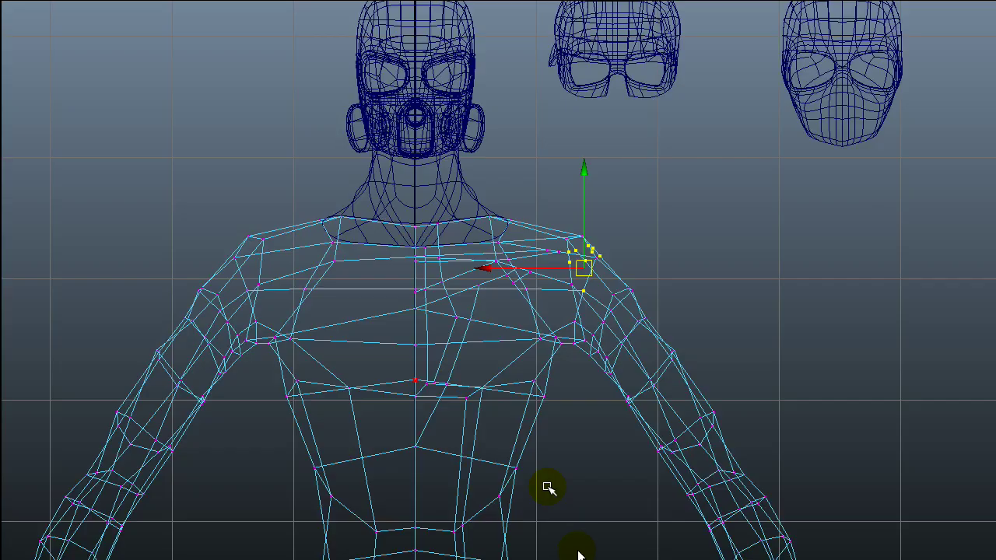
key(space)
key(space)
mouse_move(822, 189)
alt+mouse_down()
mouse_move(674, 444)
mouse_move(389, 384)
alt+mouse_up()
drag(421, 425, 414, 340)
- Delete the surplus short edge where the new cuts meet on the front of the shoulder
alt+drag(604, 424, 396, 311)
right_click(395, 312)
right_drag(394, 312, 396, 276)
alt+drag(529, 404, 508, 355)
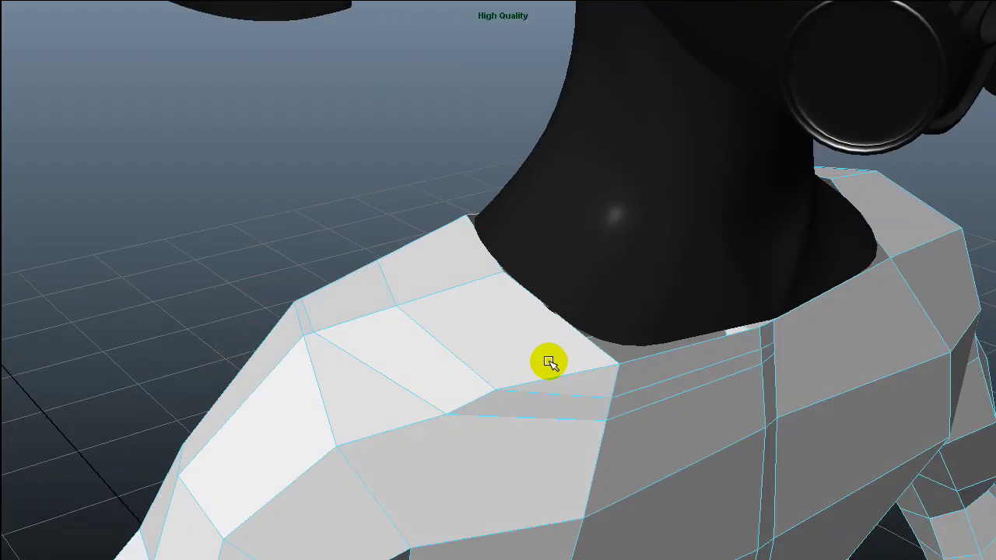
click(445, 413)
right_click(444, 413)
alt+drag(444, 413, 459, 521)
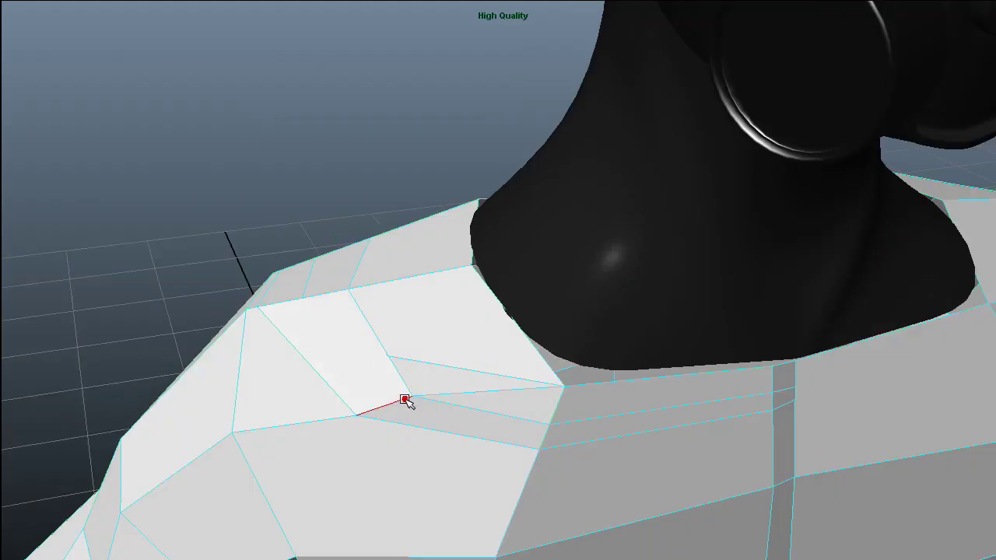
click(407, 401)
key(Delete)
- Delete the surplus edges on the upper back around the inner corner of the shoulder blade
click(366, 396)
alt+drag(366, 396, 553, 403)
key(w)
click(566, 381)
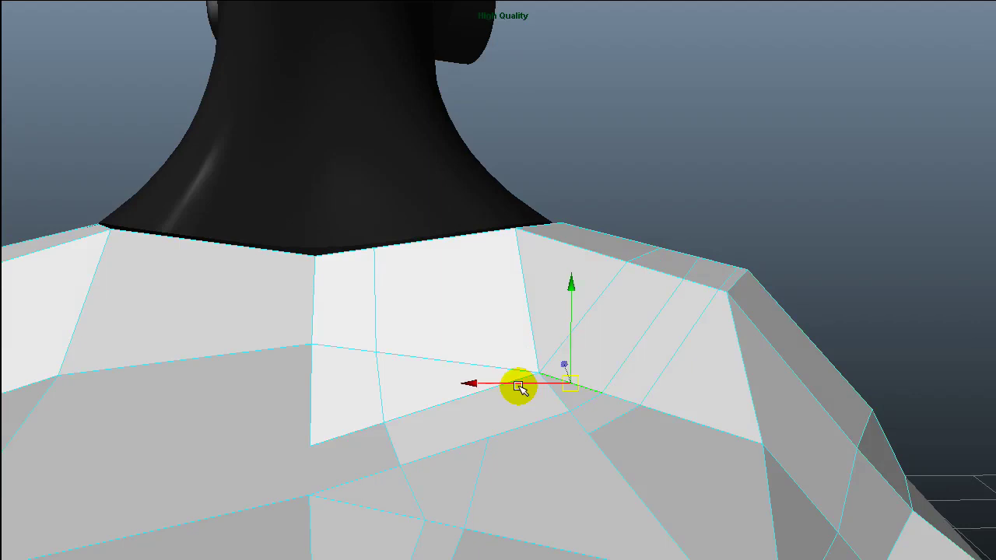
key(Delete)
click(456, 360)
key(Delete)
mouse_move(530, 343)
alt+mouse_down()
mouse_move(526, 371)
mouse_move(530, 361)
alt+mouse_up()
click(520, 319)
key(Delete)
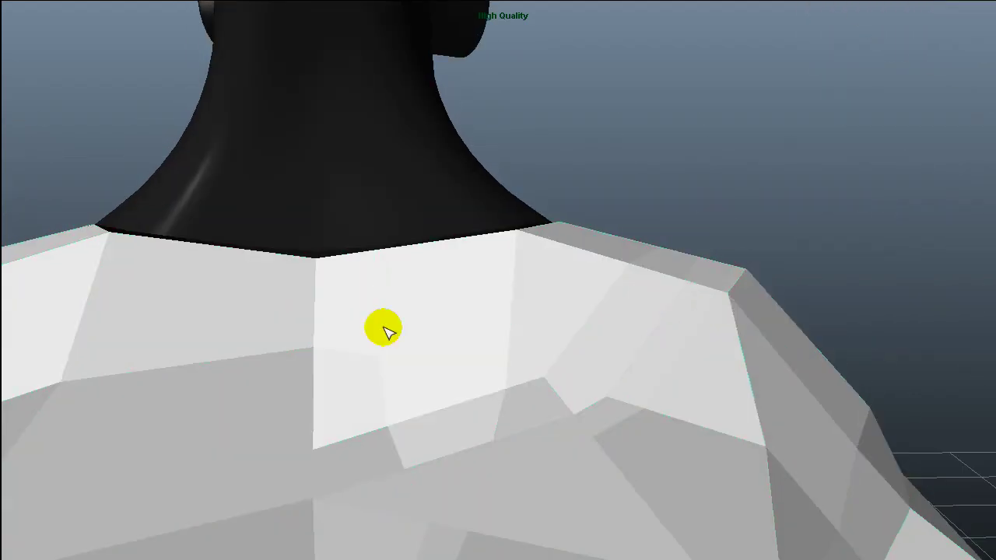
- Cut a new edge across the upper back from the vertical line beside the spine toward the shoulder blade
click(383, 326)
alt+drag(633, 471, 465, 536)
alt+middle_drag(464, 536, 513, 330)
alt+drag(679, 306, 520, 284)
right_drag(453, 243, 456, 285)
click(621, 210)
mouse_move(516, 281)
mouse_down()
mouse_move(520, 262)
mouse_move(516, 301)
mouse_up()
key(Return)
- Cut another connecting edge near the shoulder blade and delete the middle diagonal edge running up to the shoulder top
alt+drag(689, 302, 730, 320)
key(g)
click(574, 191)
key(Return)
alt+drag(700, 241, 567, 319)
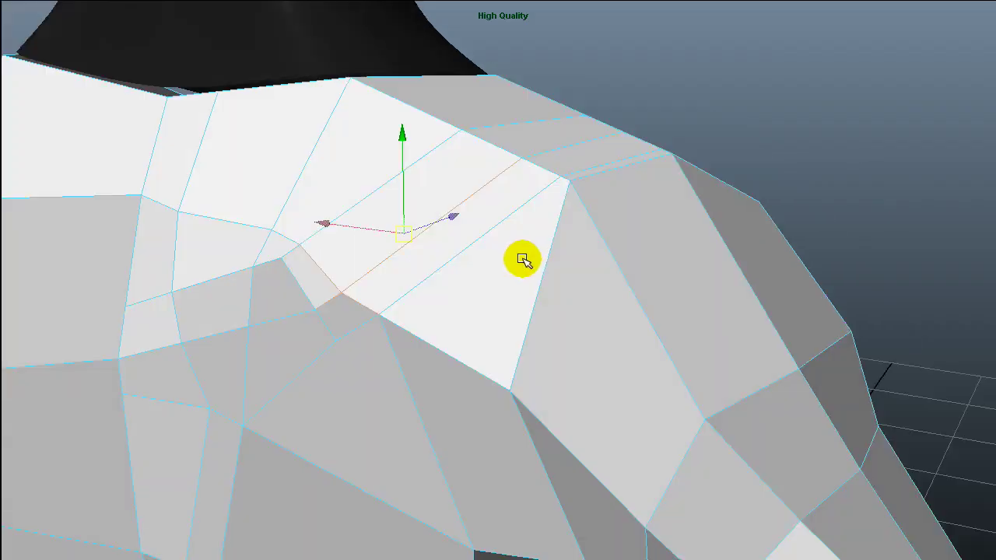
key(Delete)
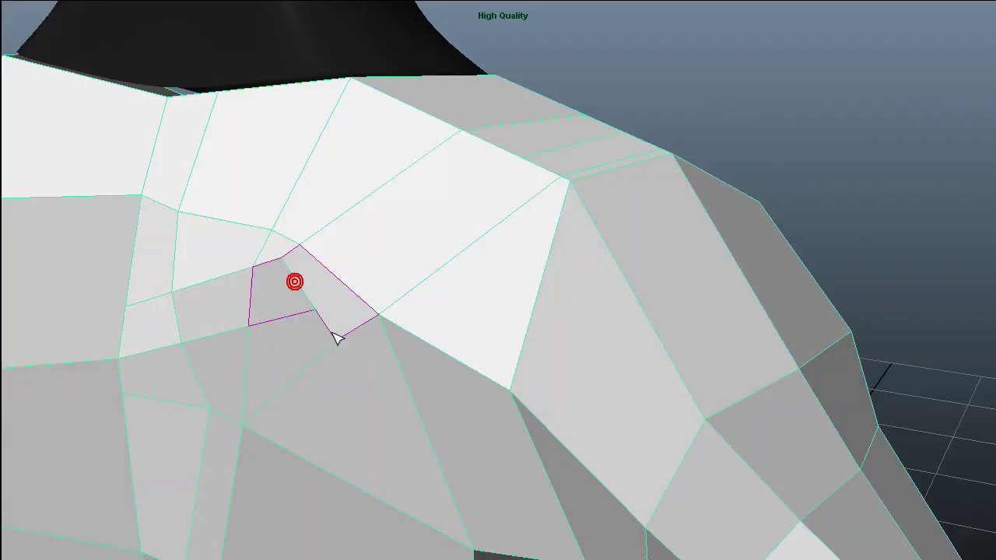
- Cut a new edge from the open edge on the shoulder top to the shoulder blade, and rework the edges at its inner corner
alt+drag(602, 402, 680, 440)
alt+middle_drag(88, 362, 235, 315)
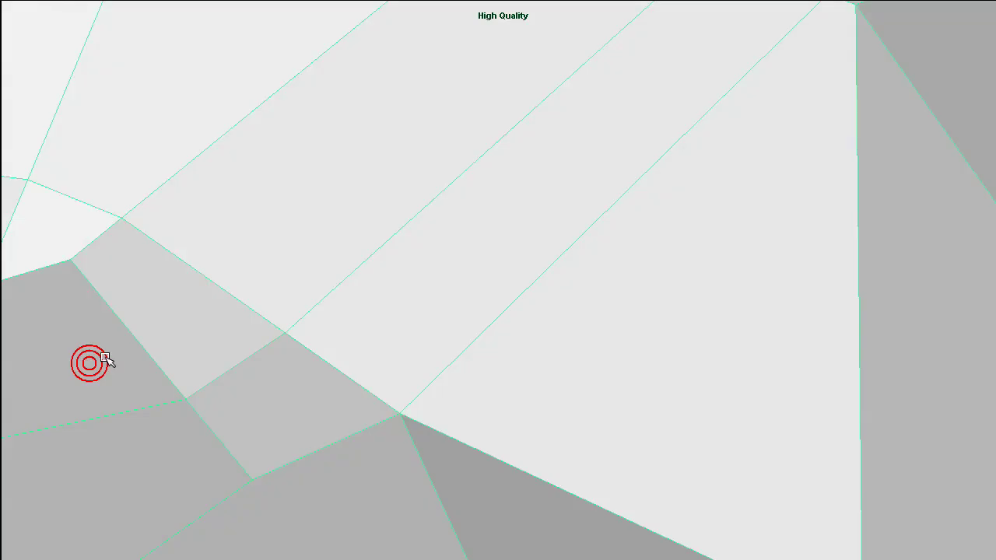
alt+right_drag(234, 314, 245, 289)
alt+drag(244, 289, 535, 303)
right_drag(535, 303, 515, 295)
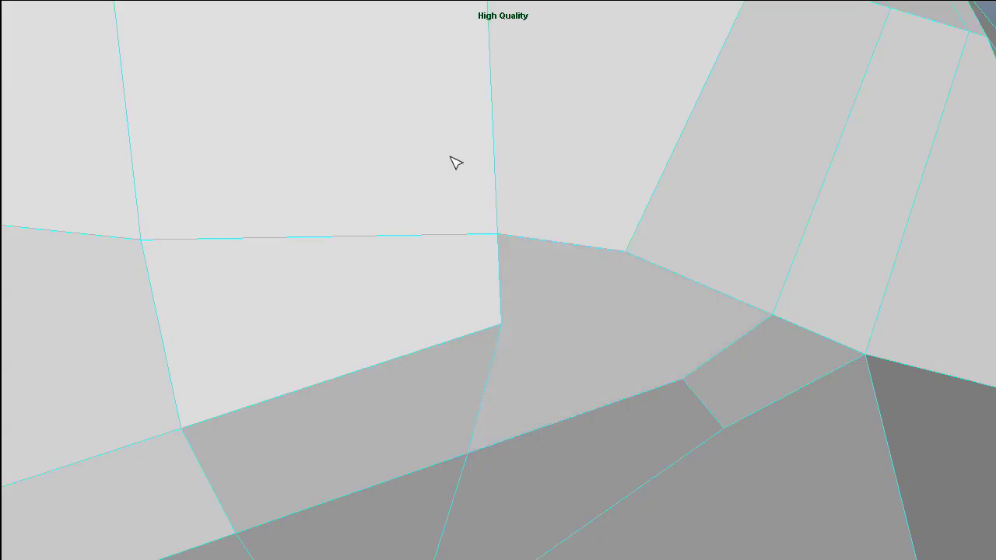
drag(500, 320, 562, 320)
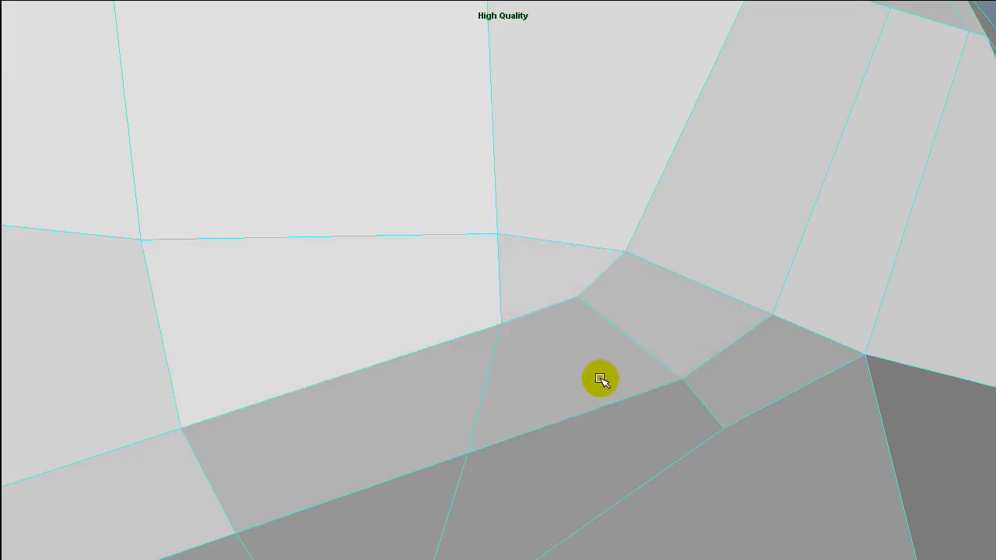
key(Delete)
- Move the vertex at the shoulder blade's inner corner to smooth the flow of the surrounding edges
alt+drag(649, 368, 568, 360)
middle_drag(939, 357, 931, 353)
middle_drag(727, 353, 736, 334)
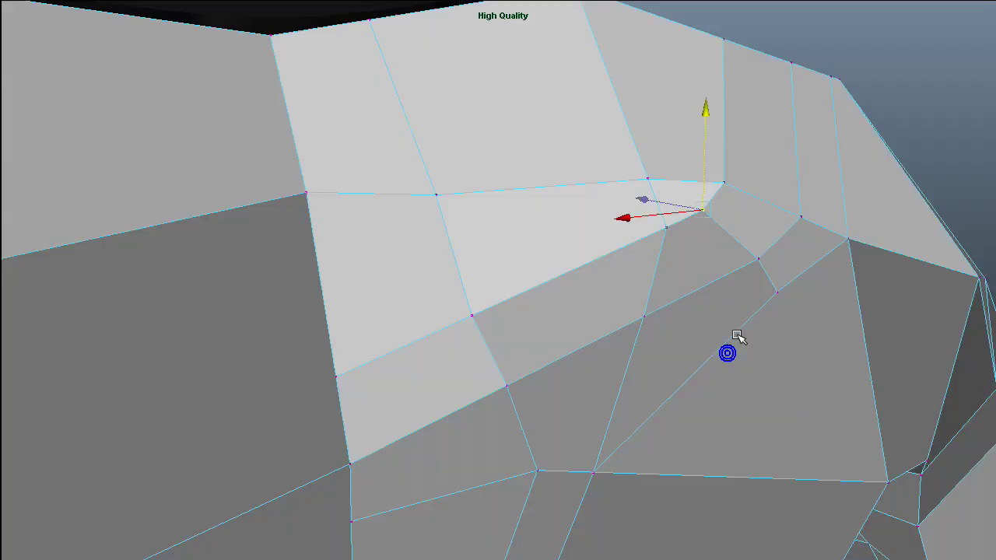
alt+drag(738, 336, 920, 96)
middle_drag(925, 133, 912, 126)
- Undo the last vertex adjustment and select a vertex on the uncut side of the upper back
click(927, 38)
key(z)
click(913, 130)
drag(925, 71, 925, 64)
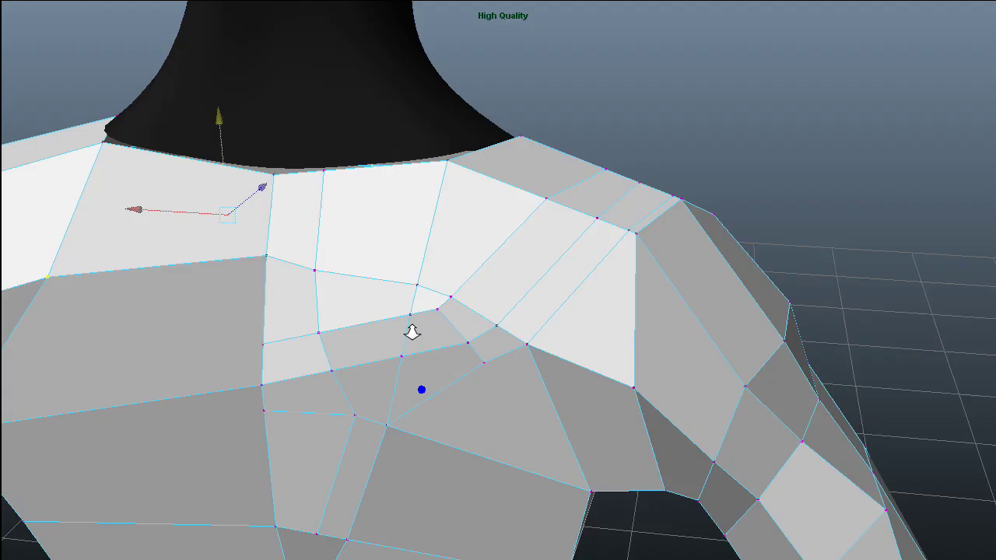
scroll(412, 332, down, 1)
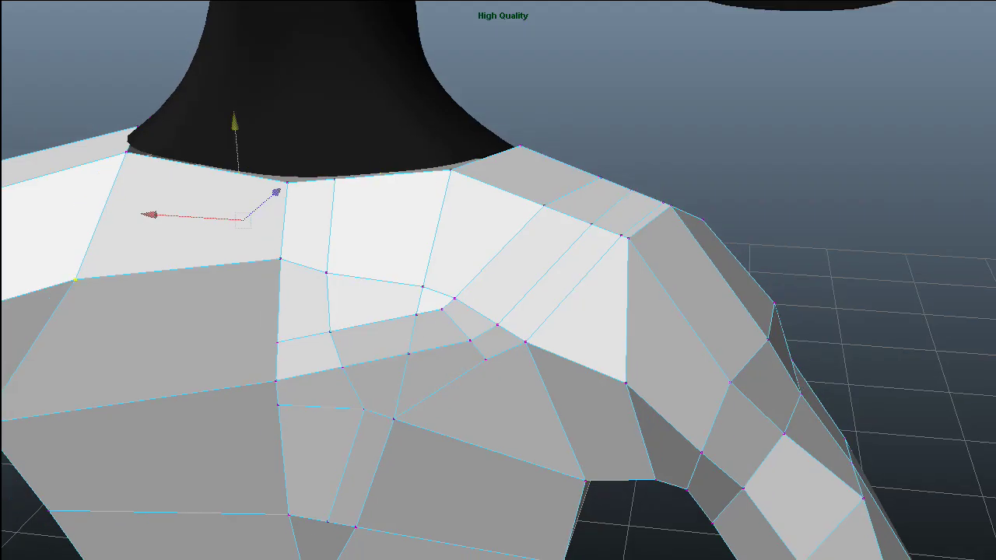